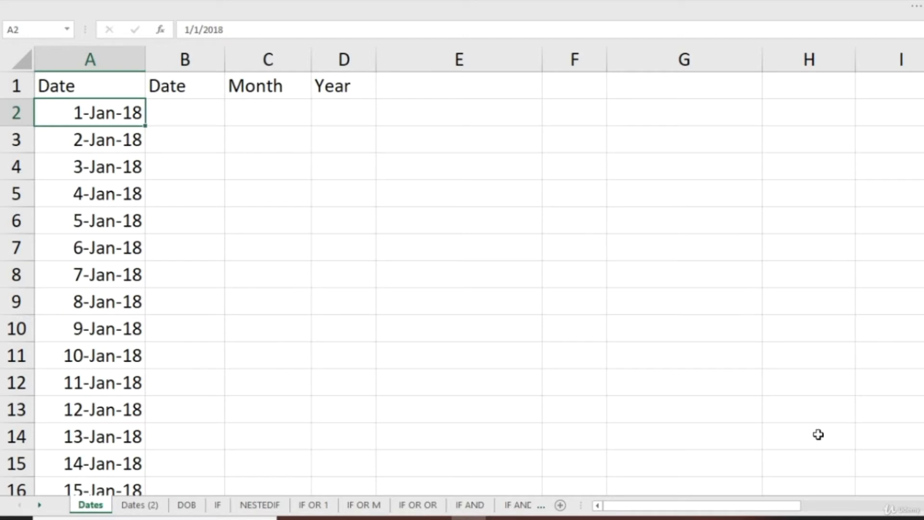
Enter =DAY(A2) in cell B2 to extract the day from the first date.
key("Right")
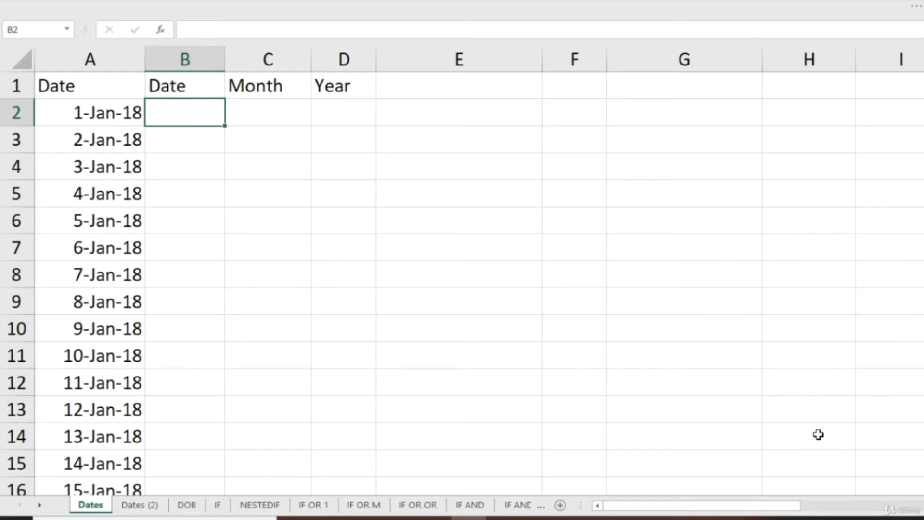
type("=day")
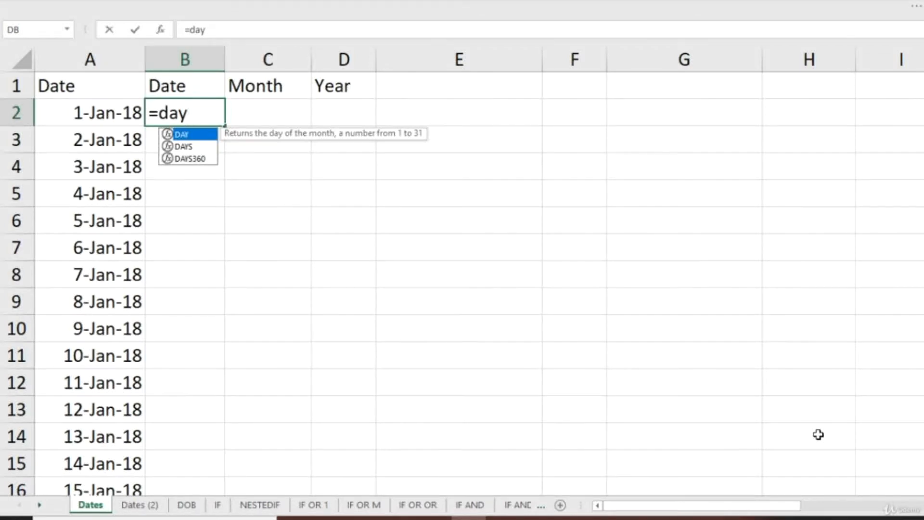
key("Tab")
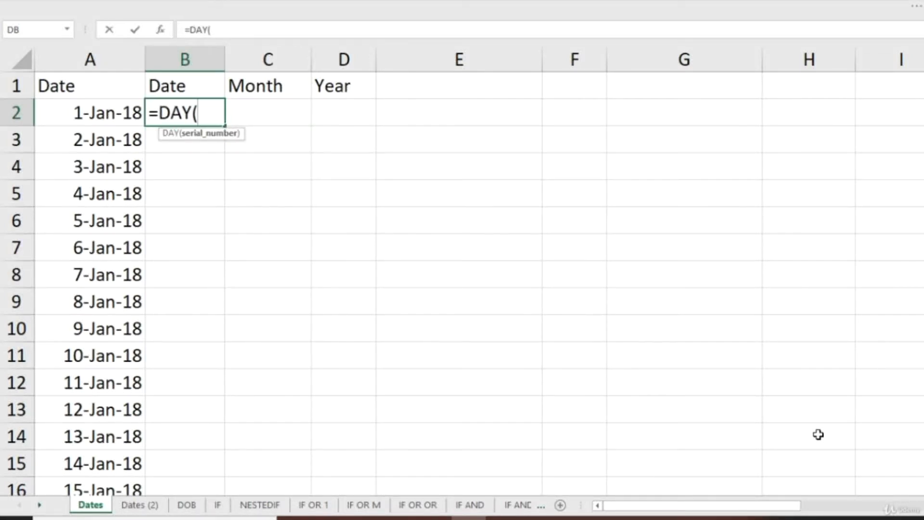
key("Left")
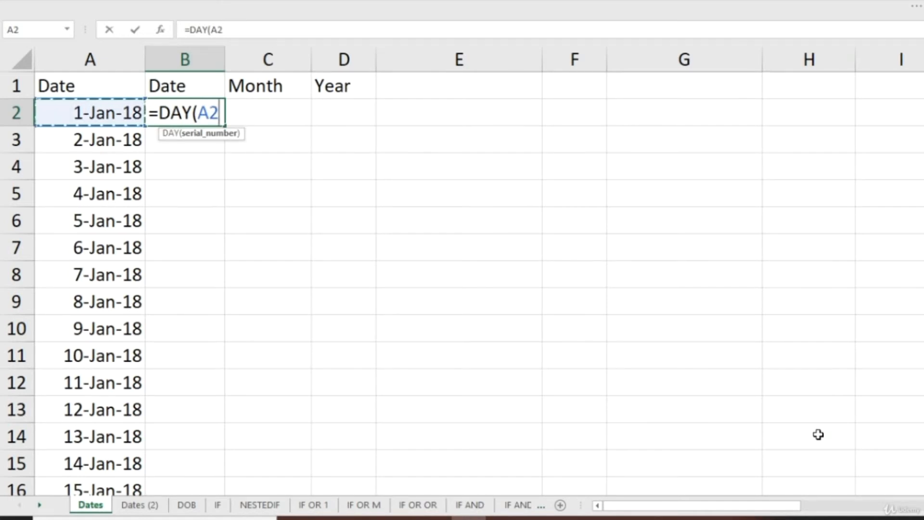
key("ctrl+Return")
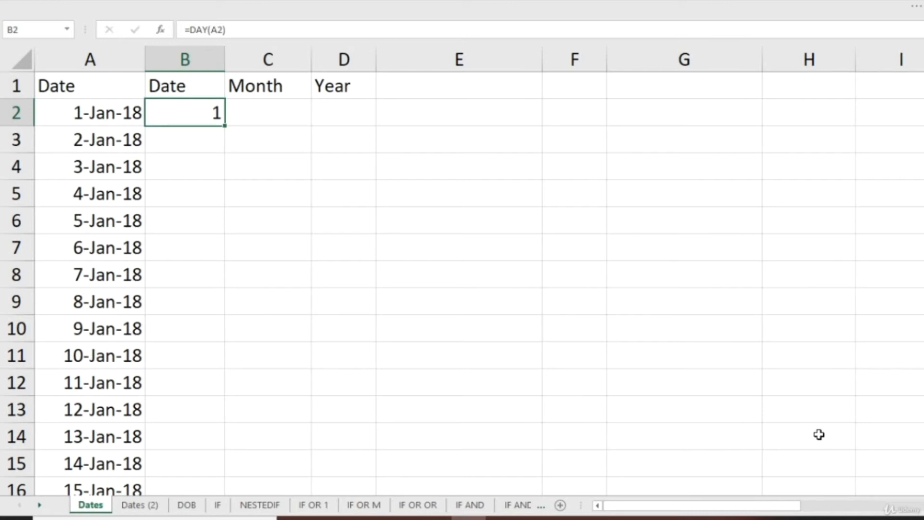
Copy the DAY formula from B2 down the Date column through B975, the last row with a date.
key("ctrl+c")
key("Left")
key("ctrl+Down")
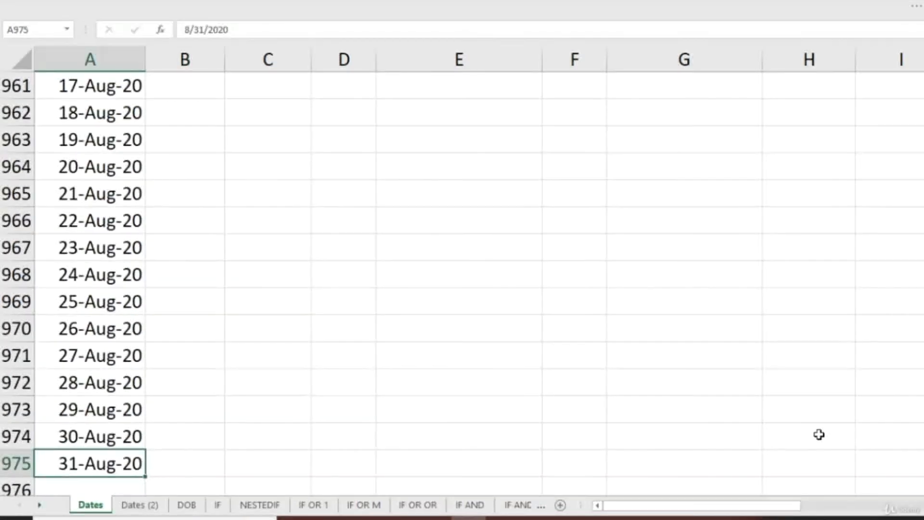
key("ctrl+Up")
key("Down")
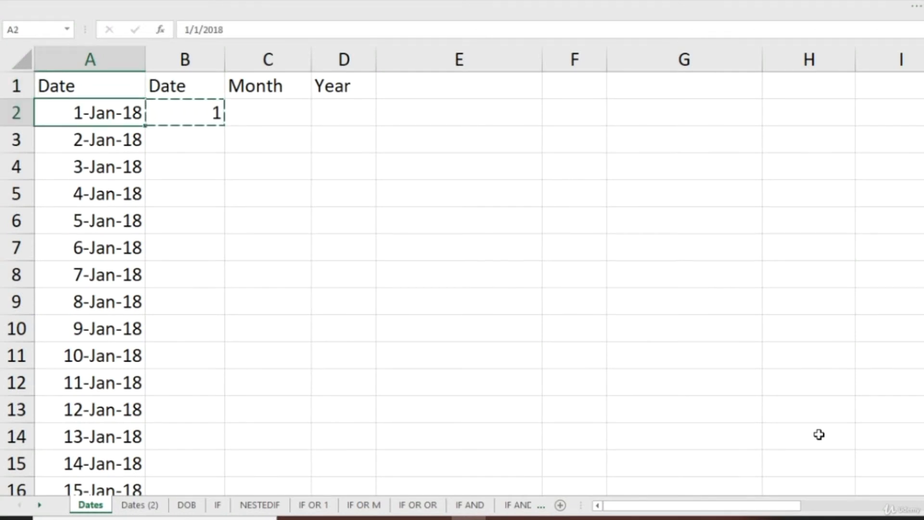
key("ctrl+Down")
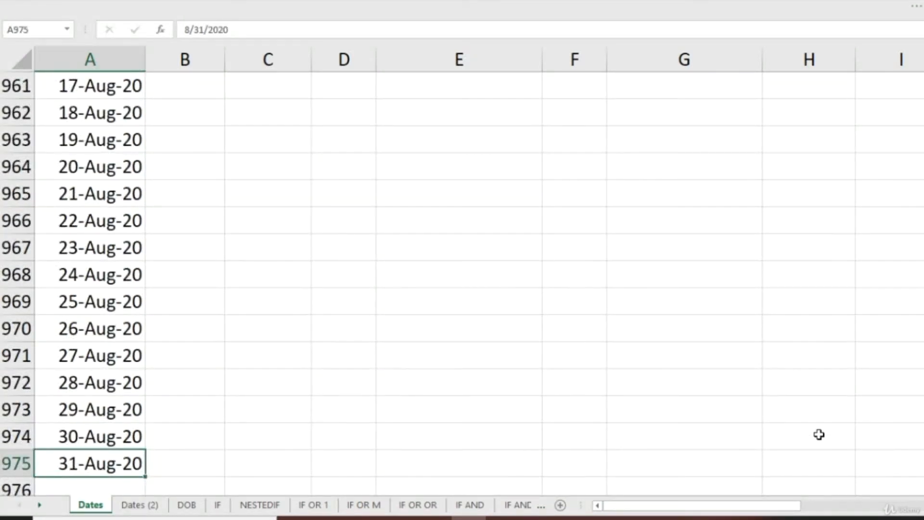
key("Right")
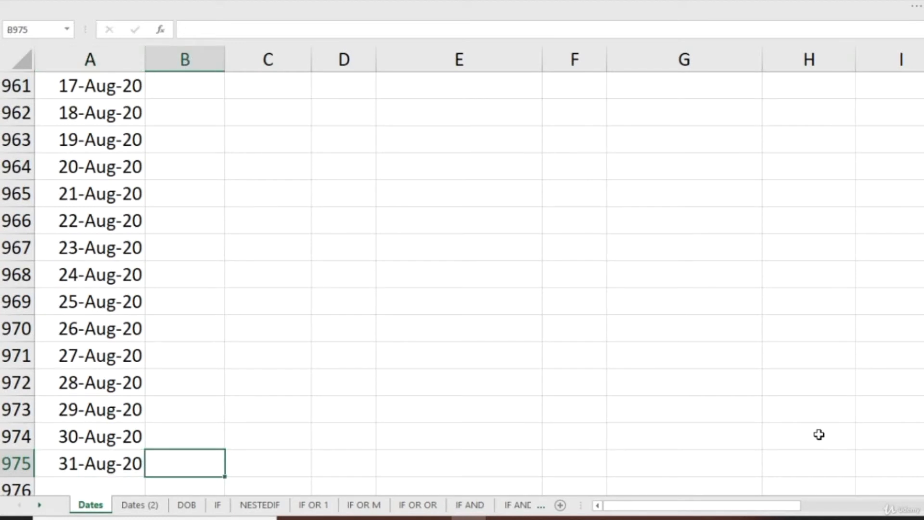
key("ctrl+shift+Up")
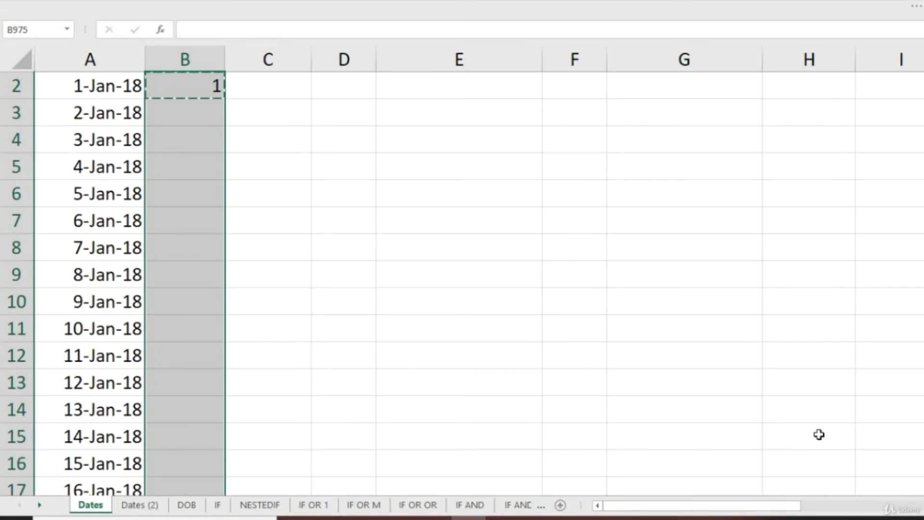
key("ctrl+v")
scroll(819, 434, "down", 1)
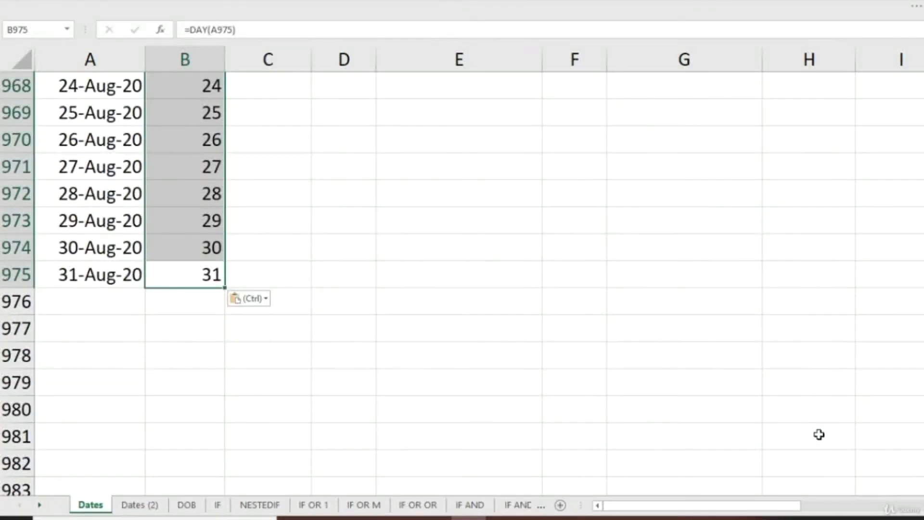
key("Escape")
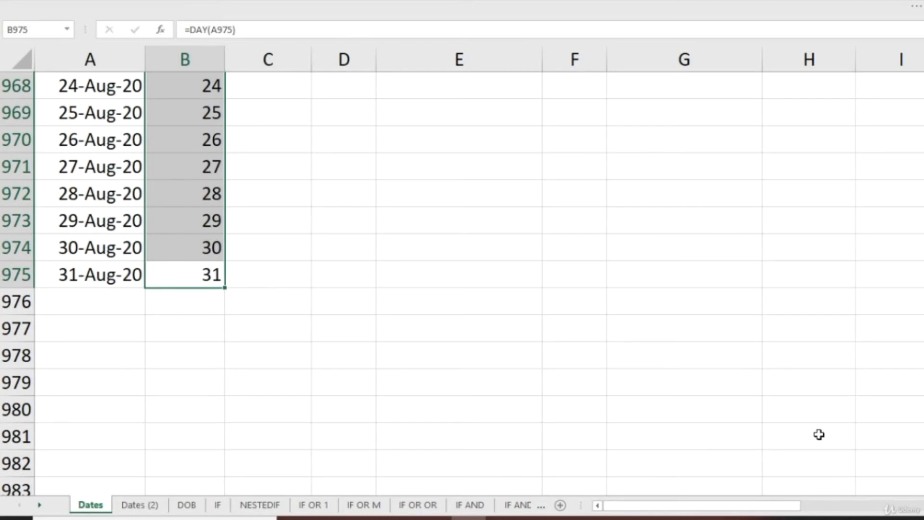
Compare the extracted day numbers in column B with the dates in column A, including rows 880 and 843.
key("Page_Up")
key("Page_Up")
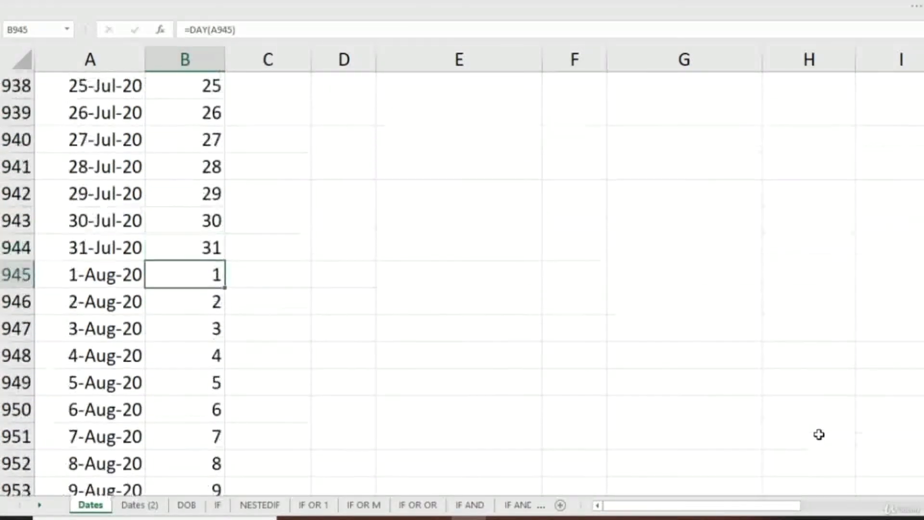
key("Page_Up")
key("Page_Up")
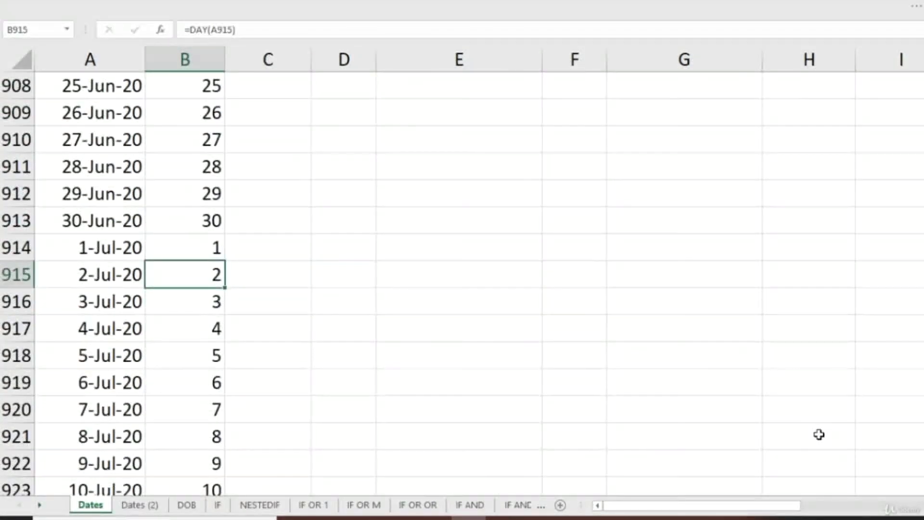
key("Page_Up")
key("Page_Up")
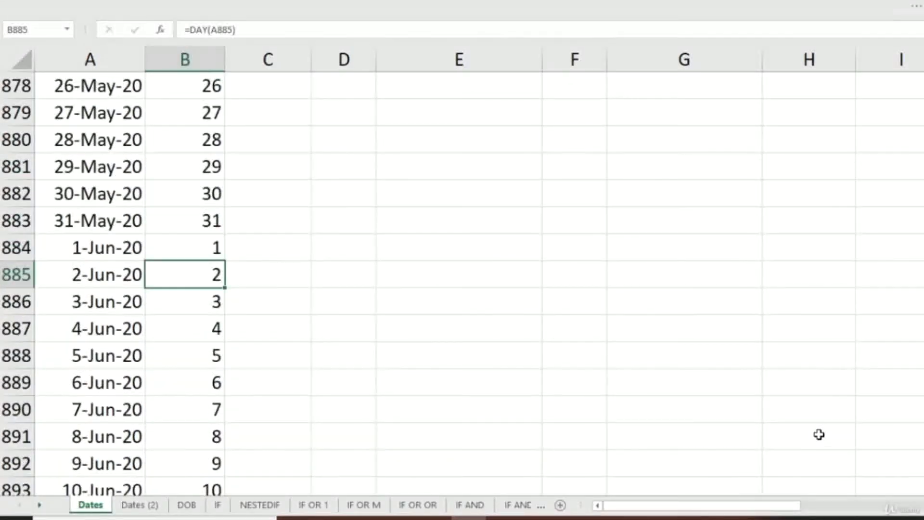
left_click(116, 137)
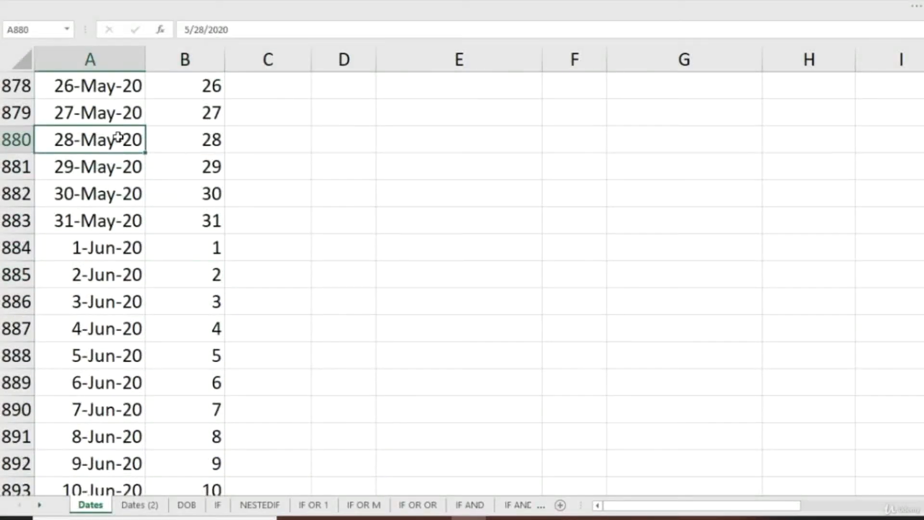
left_click(214, 143)
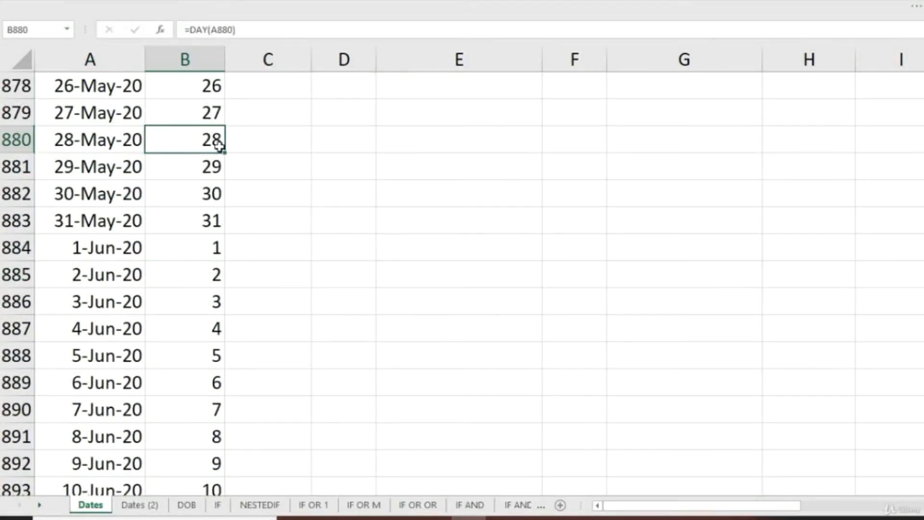
scroll(208, 152, "up", 6)
scroll(208, 152, "up", 6)
left_click(110, 114)
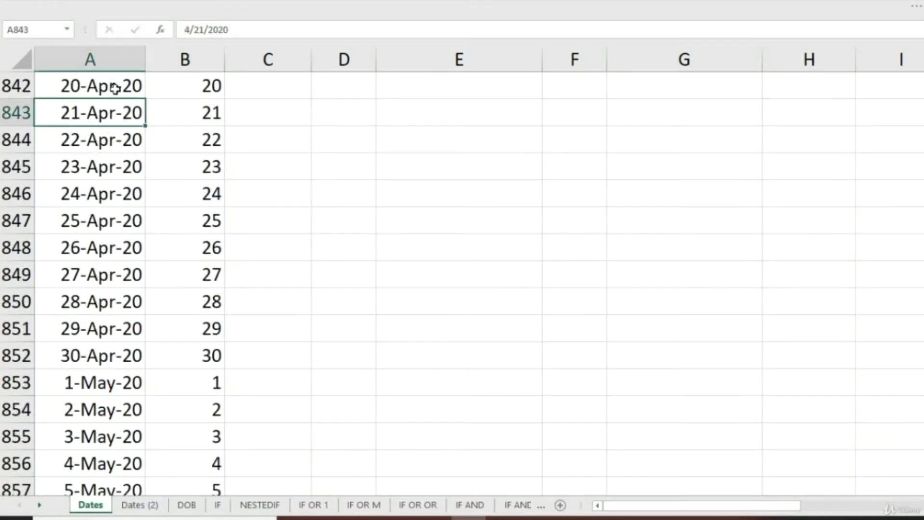
left_click(177, 120)
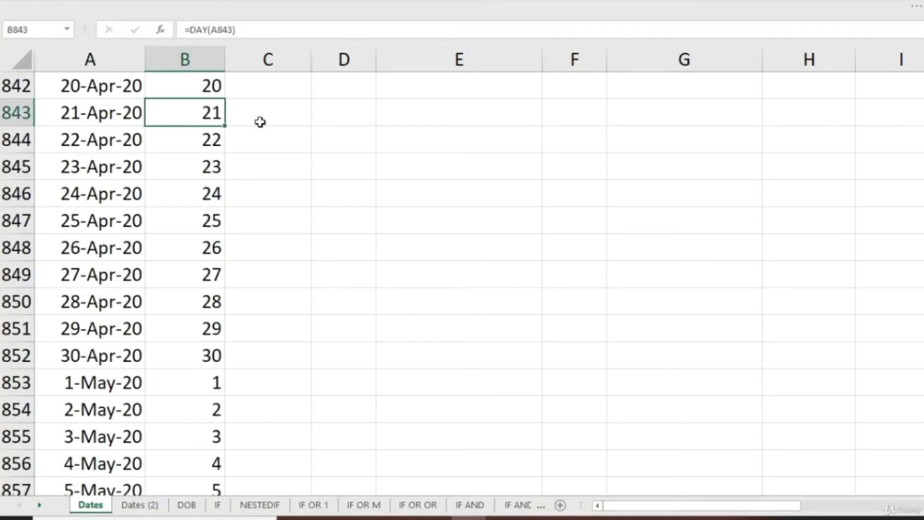
Enter =MONTH(A2) in cell C2 to extract the month from the first date.
key("ctrl+Down")
key("Up")
key("ctrl+Up")
key("Down")
left_click(260, 122)
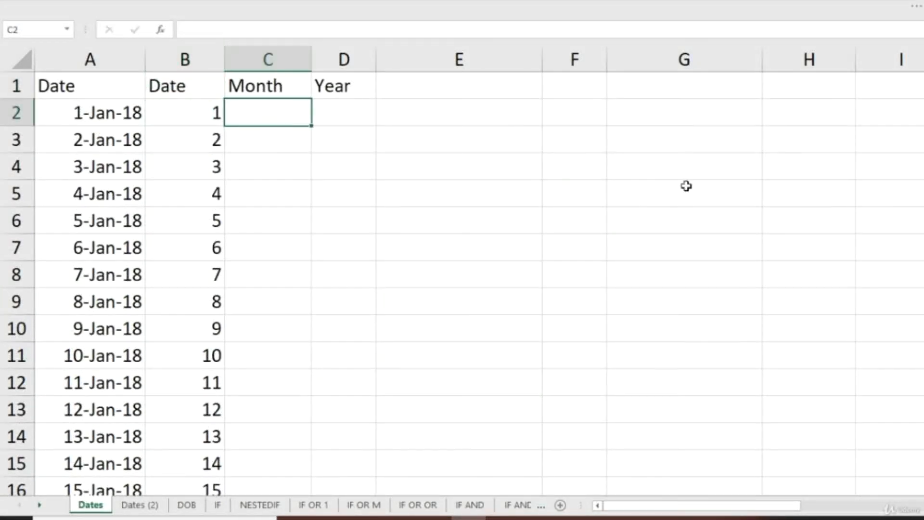
type("=mon")
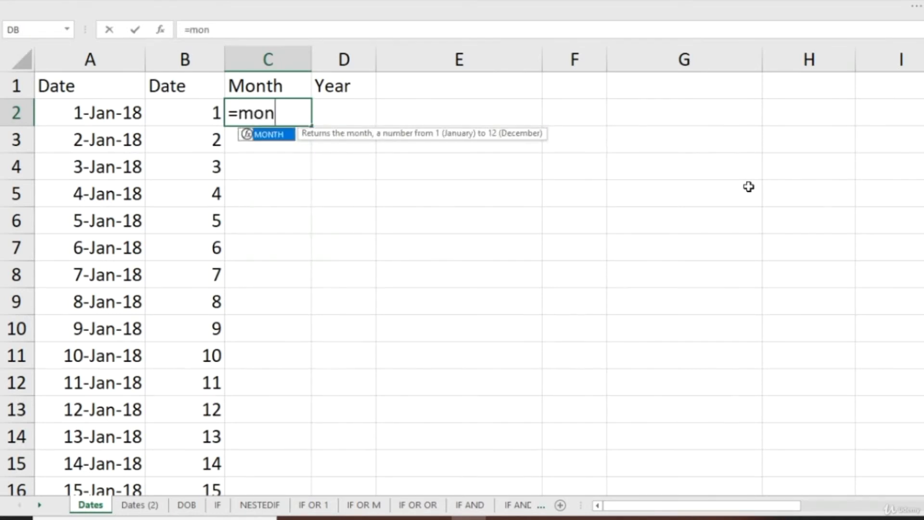
key("Tab")
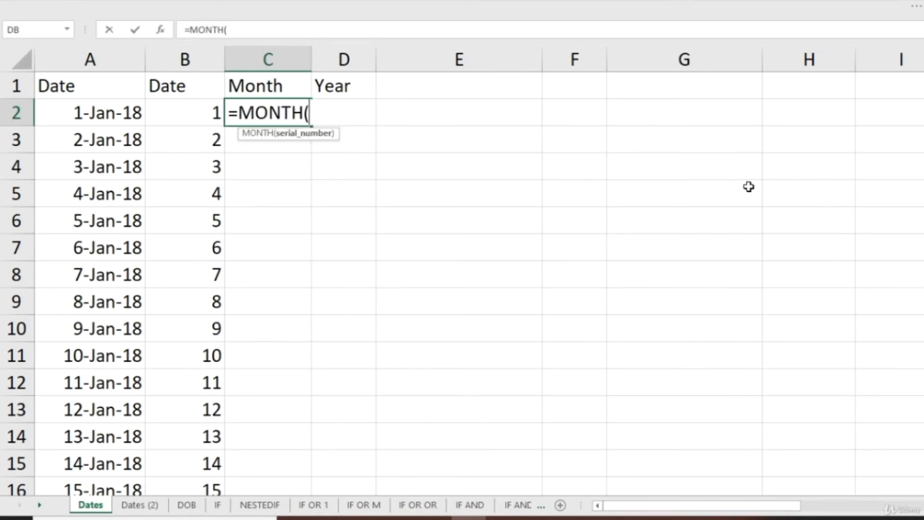
key("Left")
key("Left")
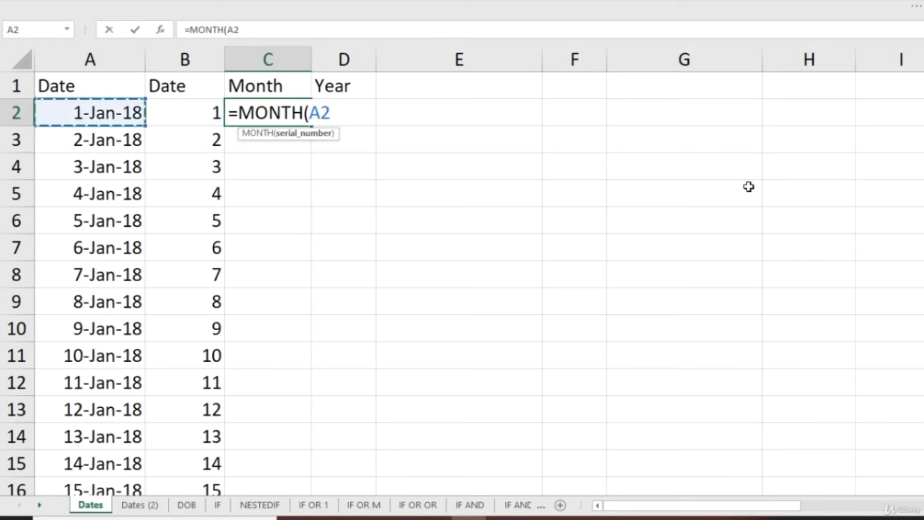
key("ctrl+Return")
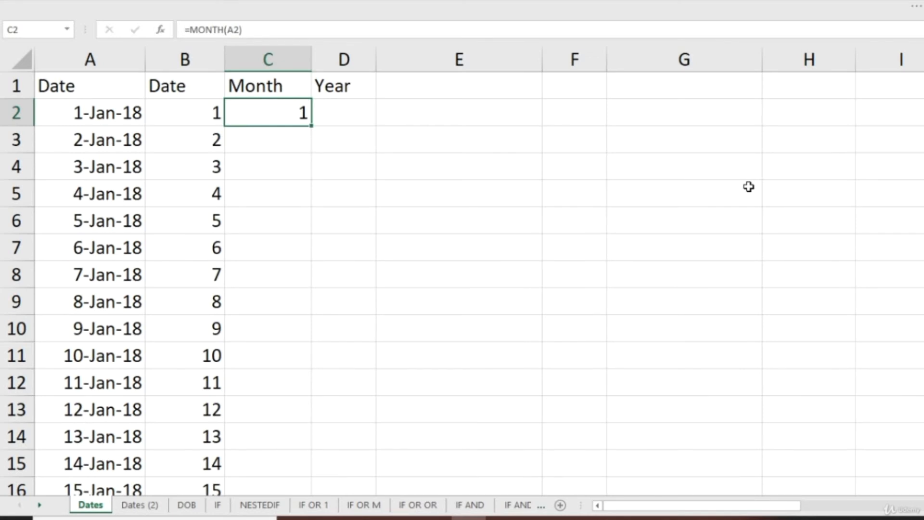
Copy the MONTH formula from C2 down the Month column through C975.
key("ctrl+c")
key("Left")
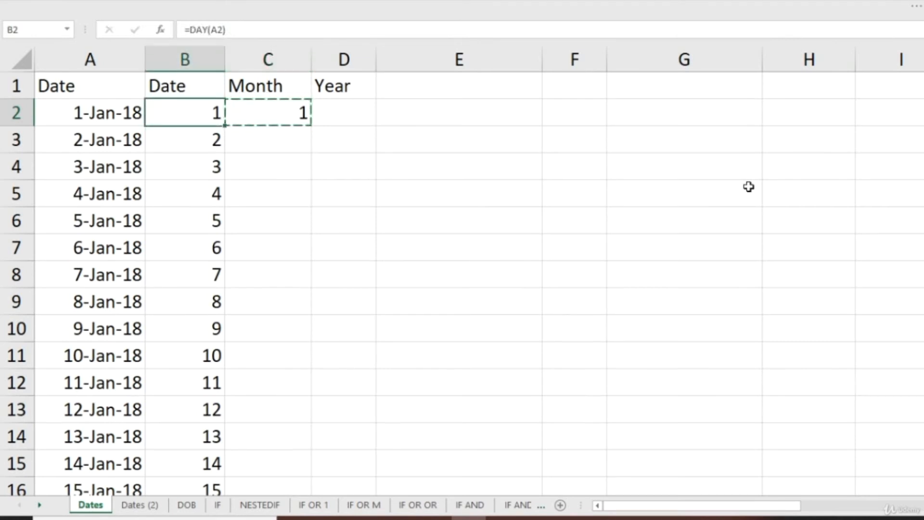
key("ctrl+Down")
key("Right")
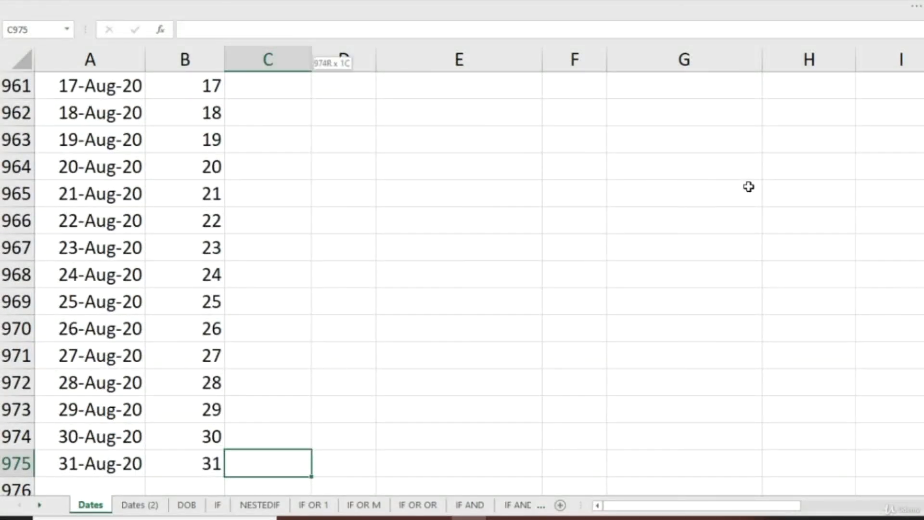
key("ctrl+shift+Up")
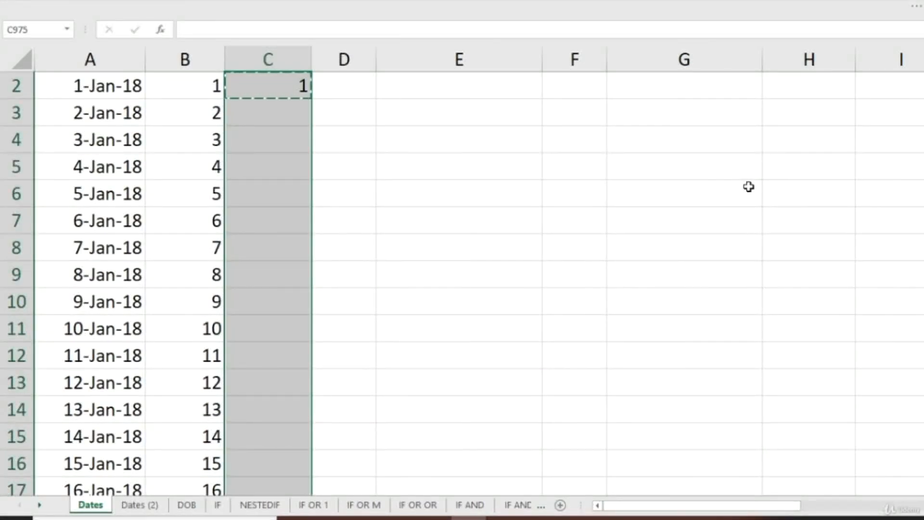
key("ctrl+v")
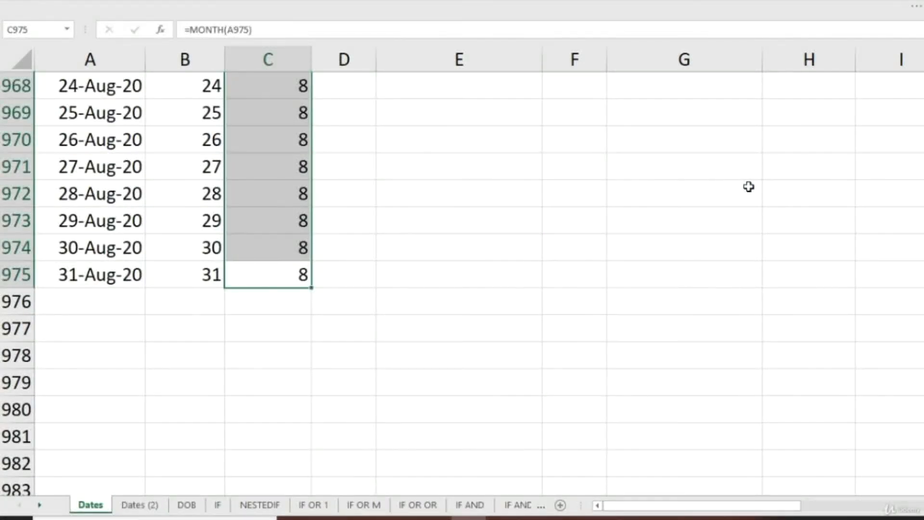
Check the extracted month numbers in column C against the dates, especially where March changes to April 2020.
key("Up")
key("Page_Up")
key("Page_Up")
key("Page_Up")
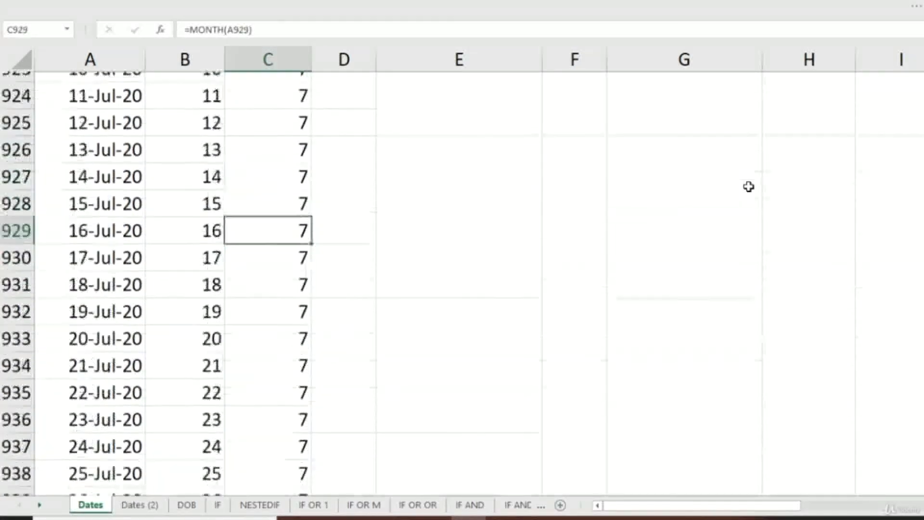
key("Page_Up")
key("Page_Up")
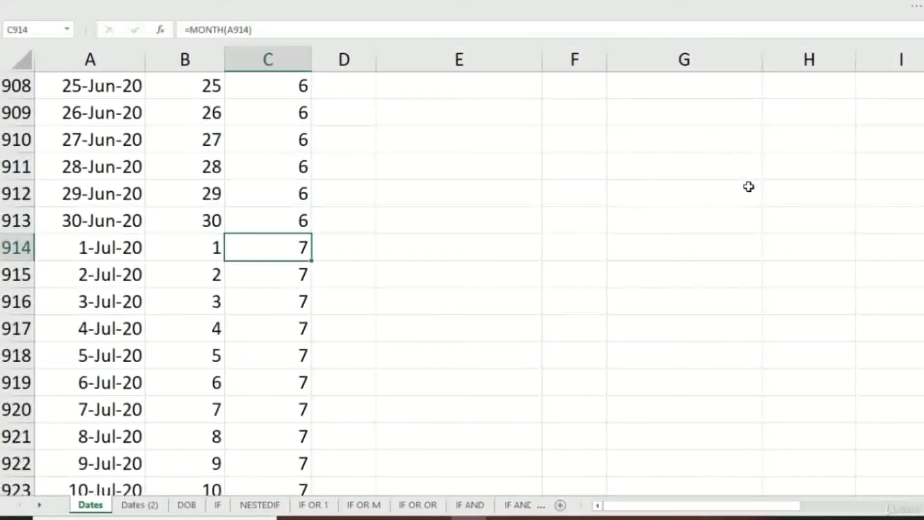
key("Page_Up")
key("Page_Up")
key("Page_Up")
key("Page_Up")
key("Page_Up")
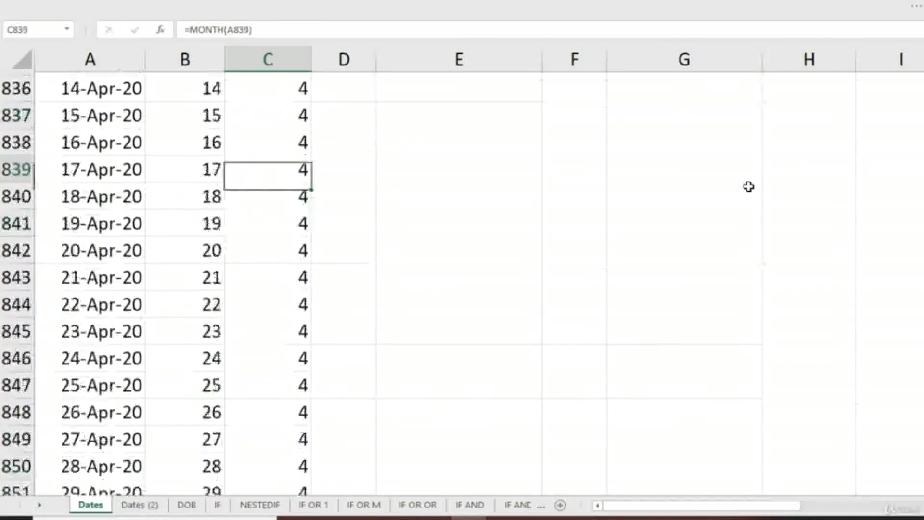
key("Up")
key("Up")
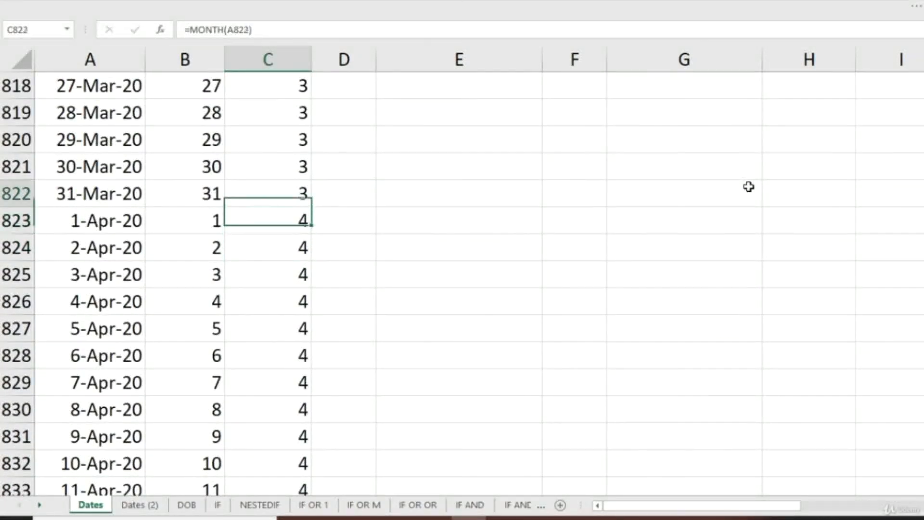
key("Down")
key("Down")
key("Up")
key("Up")
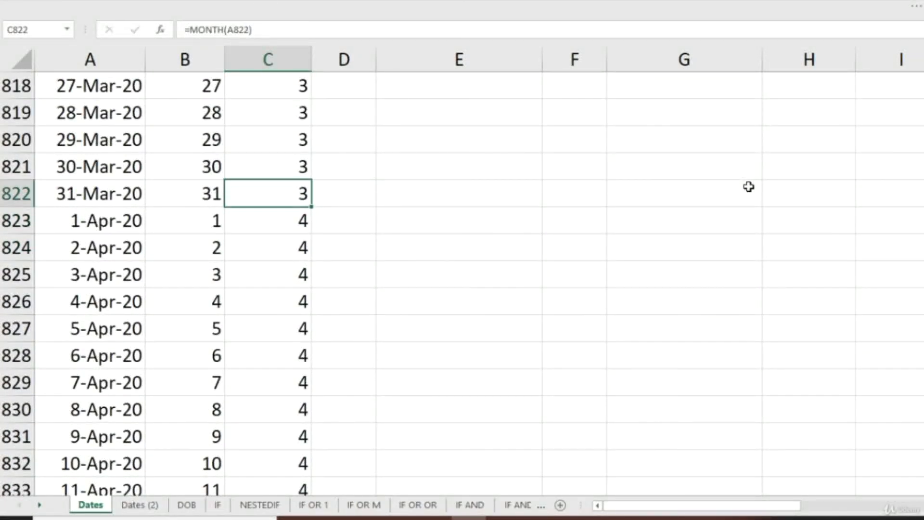
Enter =YEAR(A2) in cell D2 to extract the year from the first date.
key("ctrl+Up")
key("Down")
key("Right")
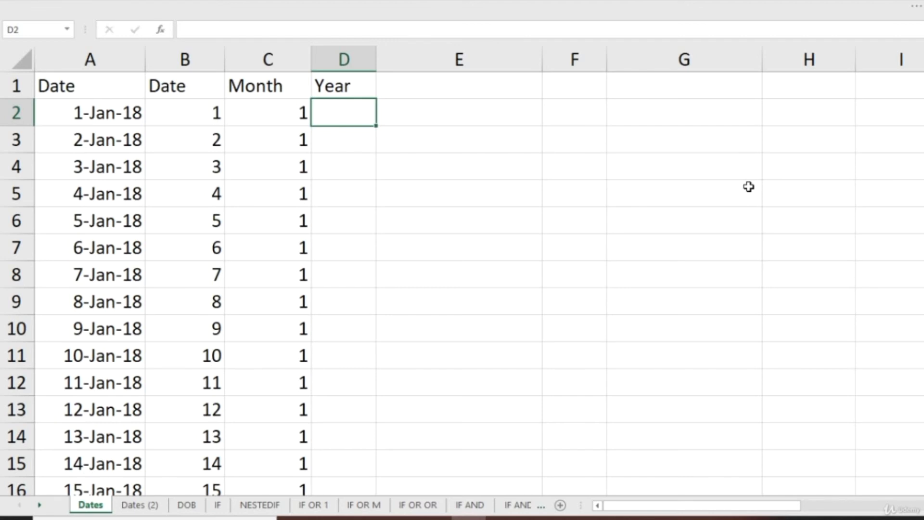
type("=year")
key("Tab")
key("Left")
key("Left")
key("Left")
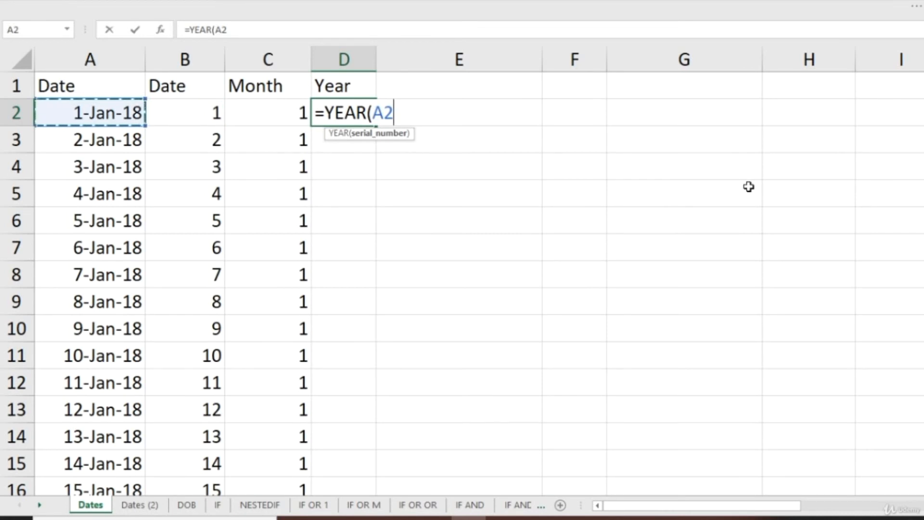
key("ctrl+Return")
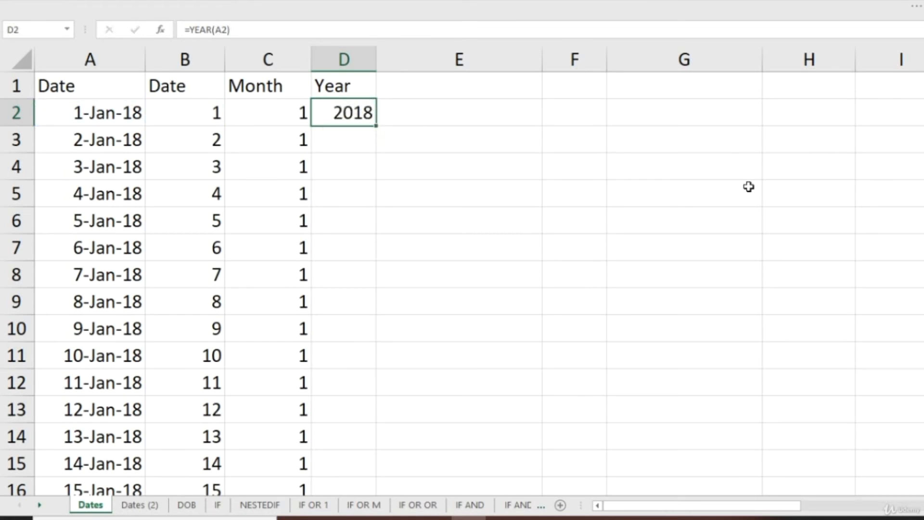
Copy the YEAR formula from D2 down the Year column through D975.
key("ctrl+c")
key("Left")
key("ctrl+Down")
key("Right")
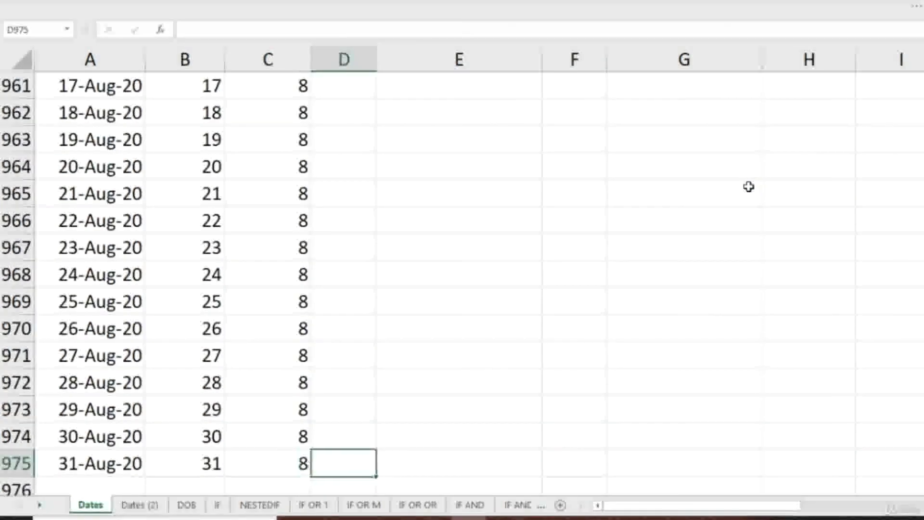
key("ctrl+shift+Up")
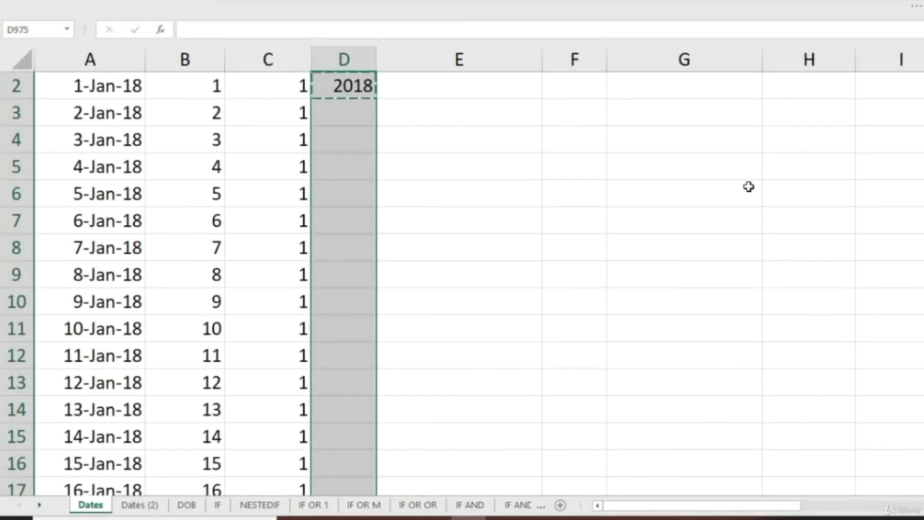
key("ctrl+v")
scroll(749, 187, "down", 2)
key("Escape")
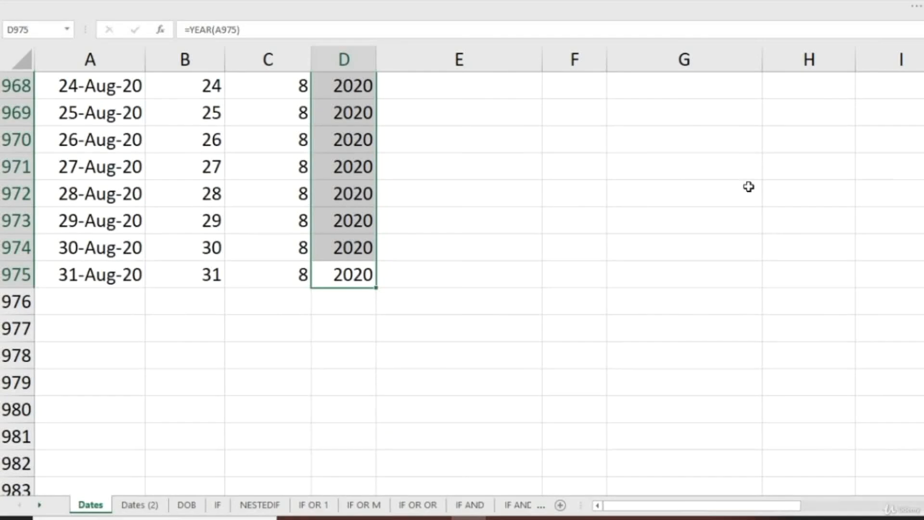
Check the extracted years in column D against the dates, and return to the first day formula in B2.
key("Up")
key("ctrl+Up")
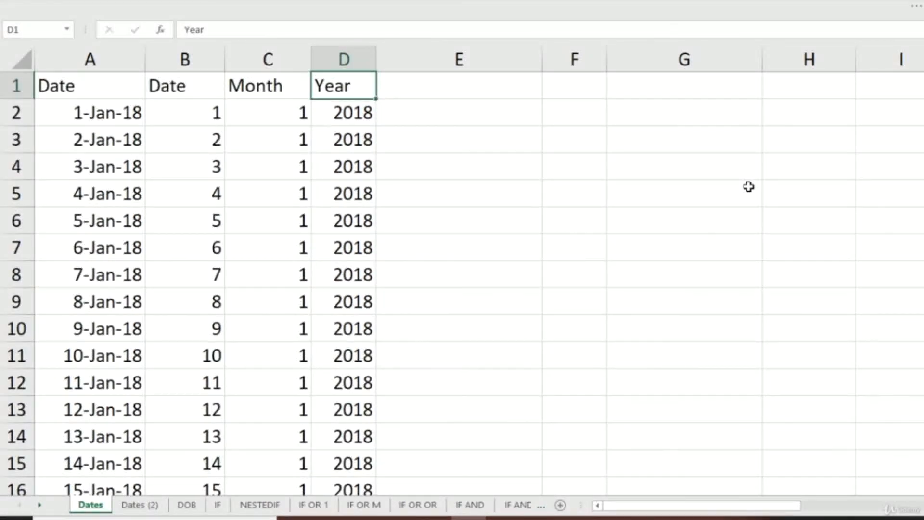
key("Page_Down")
key("Page_Down")
key("Page_Down")
key("Up")
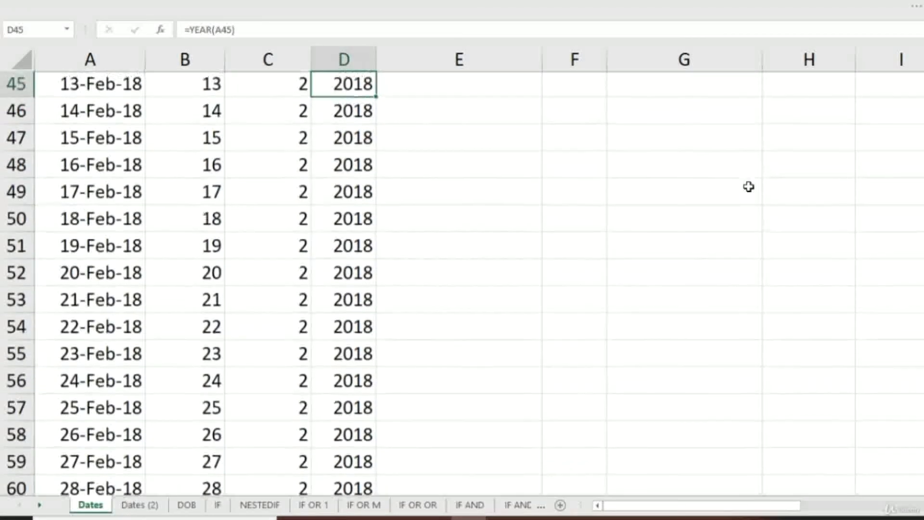
key("ctrl+Up")
key("Down")
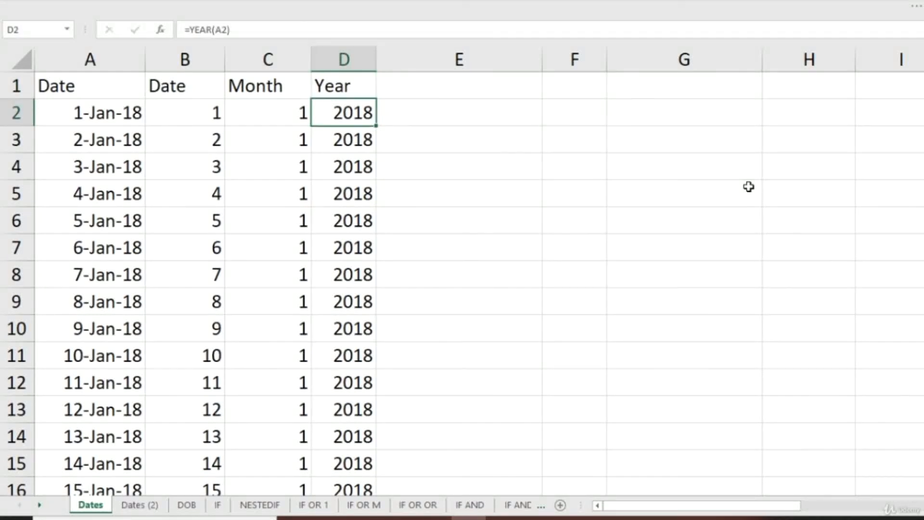
key("Left")
key("Left")
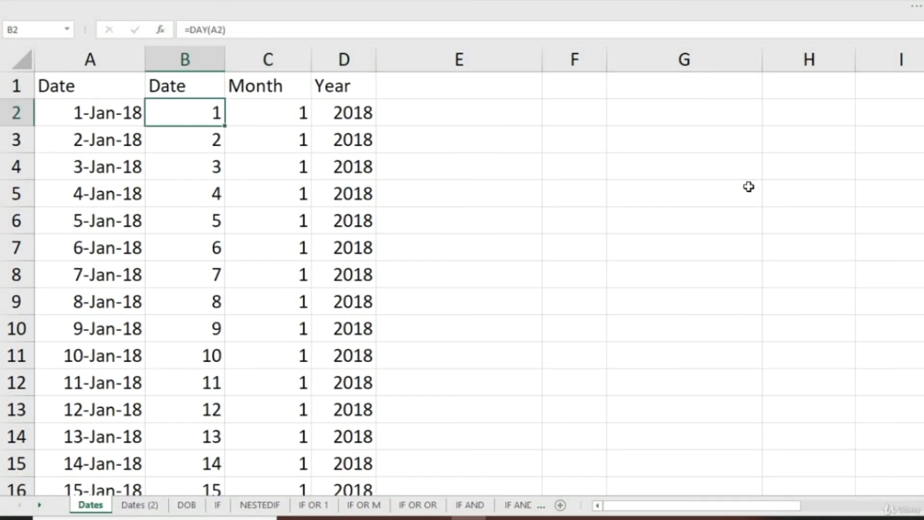